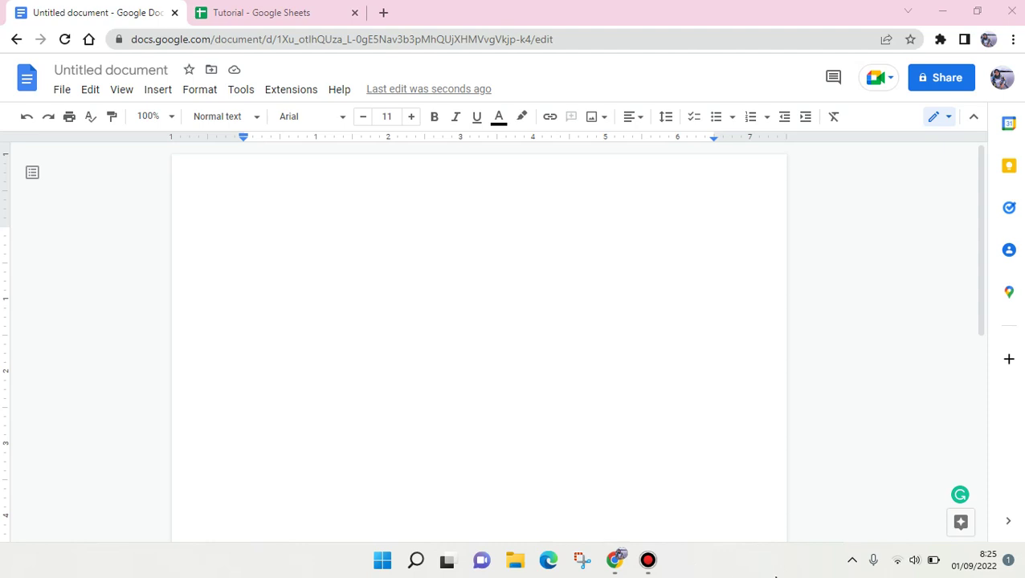
In the blank document, start a chart insert from Sheets to list the available spreadsheets
left_click(466, 340)
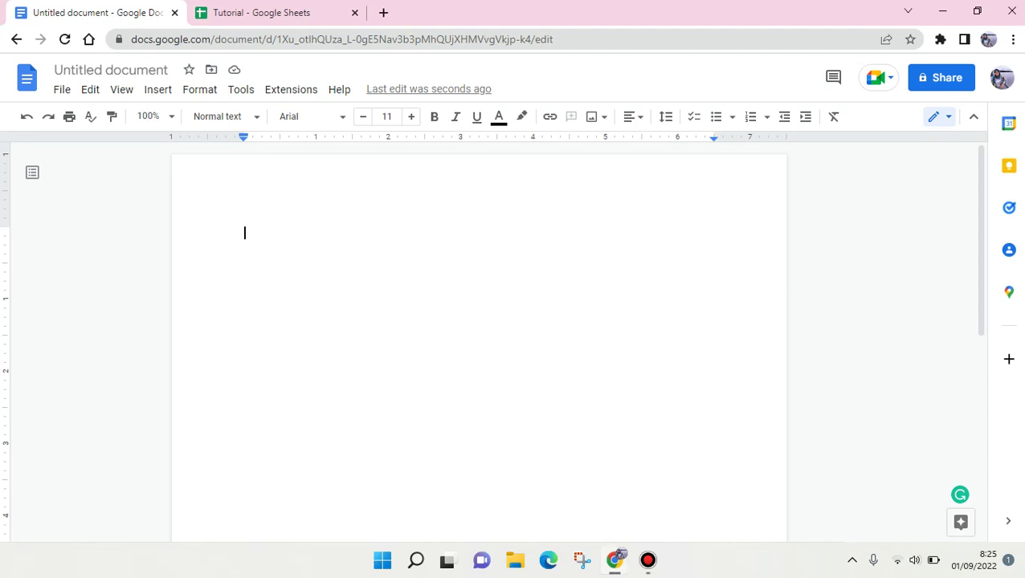
left_click(165, 90)
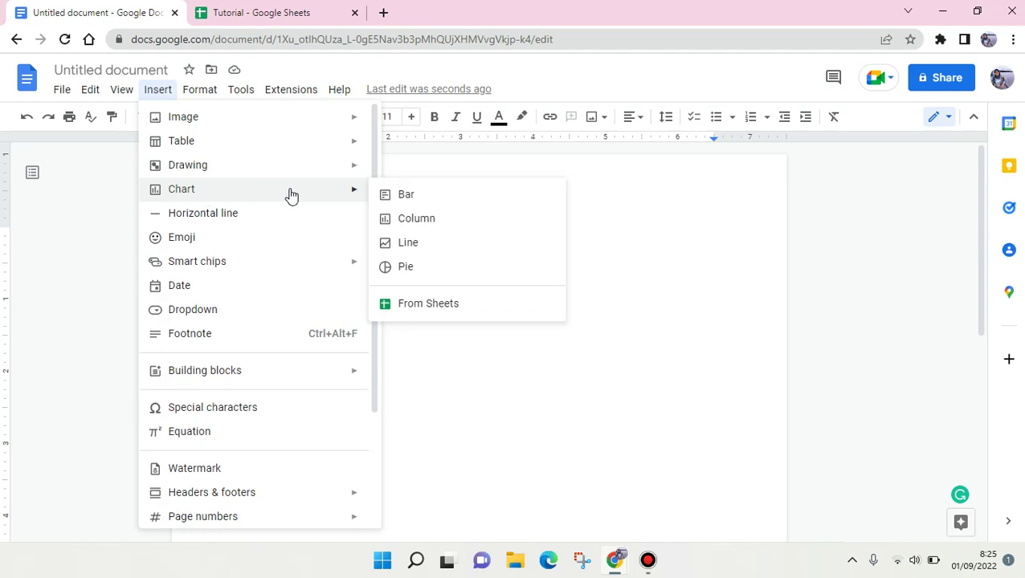
mouse_move(182, 188)
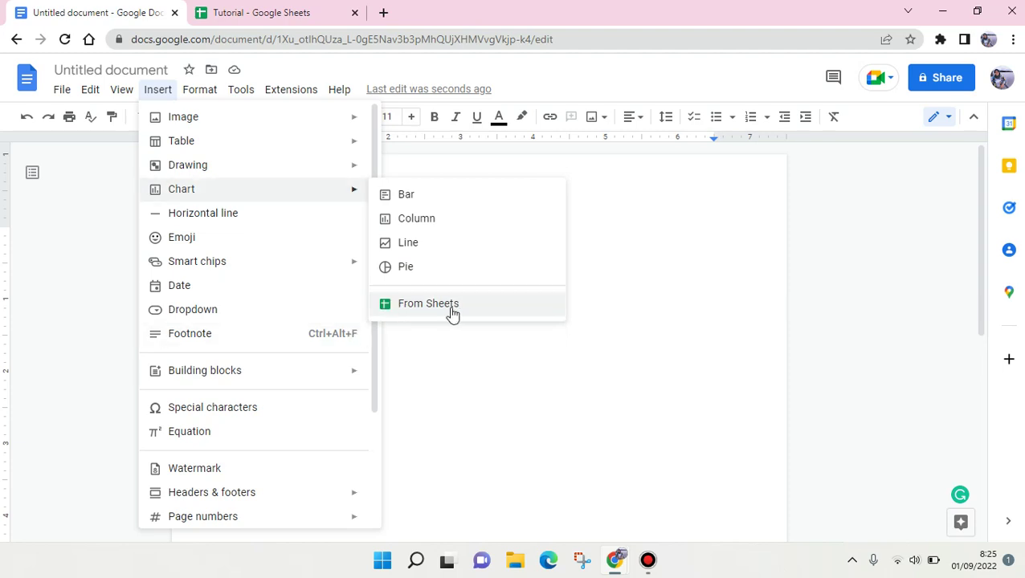
left_click(424, 305)
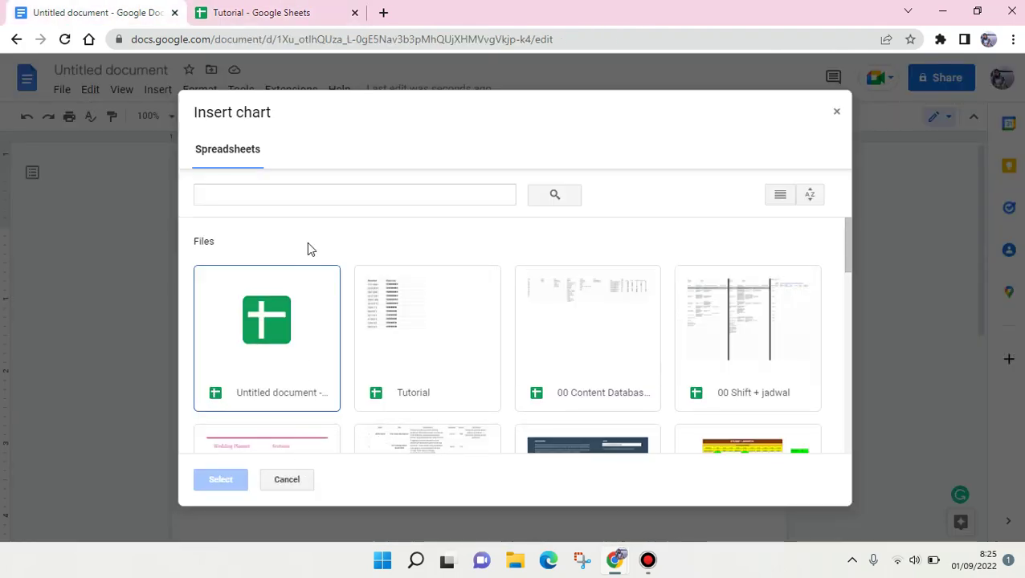
Check the Tutorial spreadsheet's chart, then choose Tutorial as the chart source
scroll(369, 277, "down", 2)
scroll(368, 276, "up", 2)
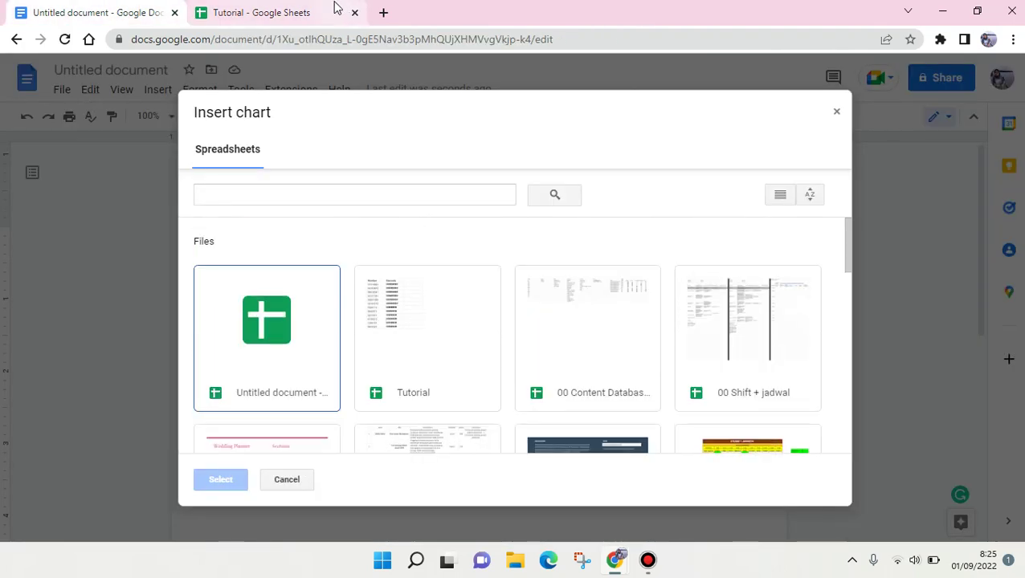
left_click(297, 8)
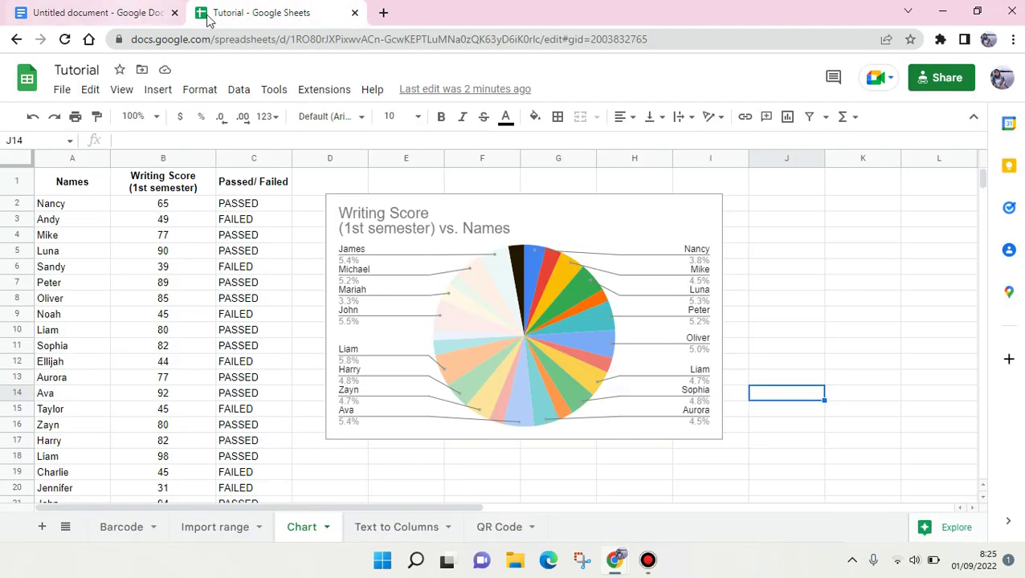
key("ctrl+shift+Tab")
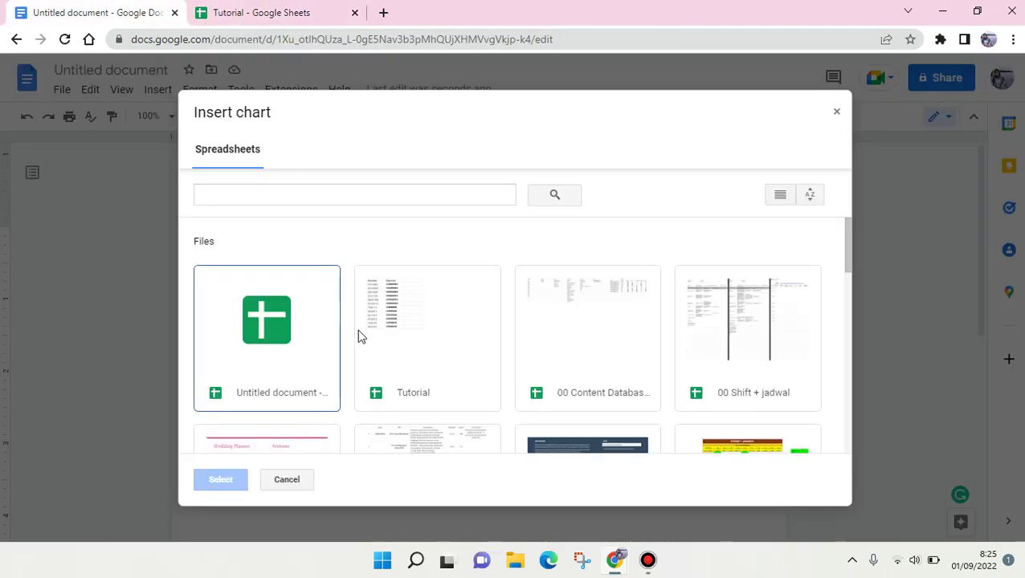
left_click(395, 302)
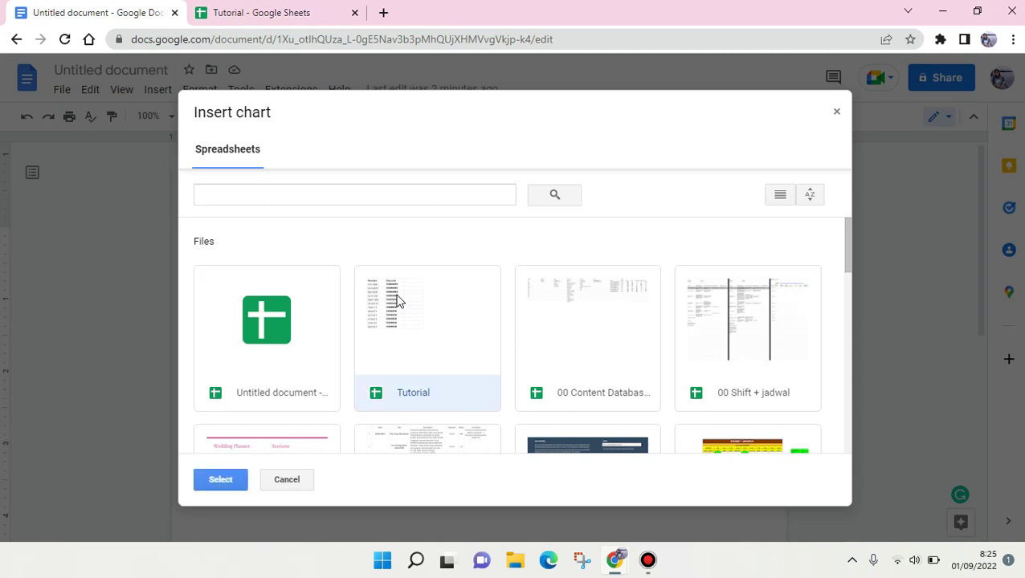
left_click(223, 480)
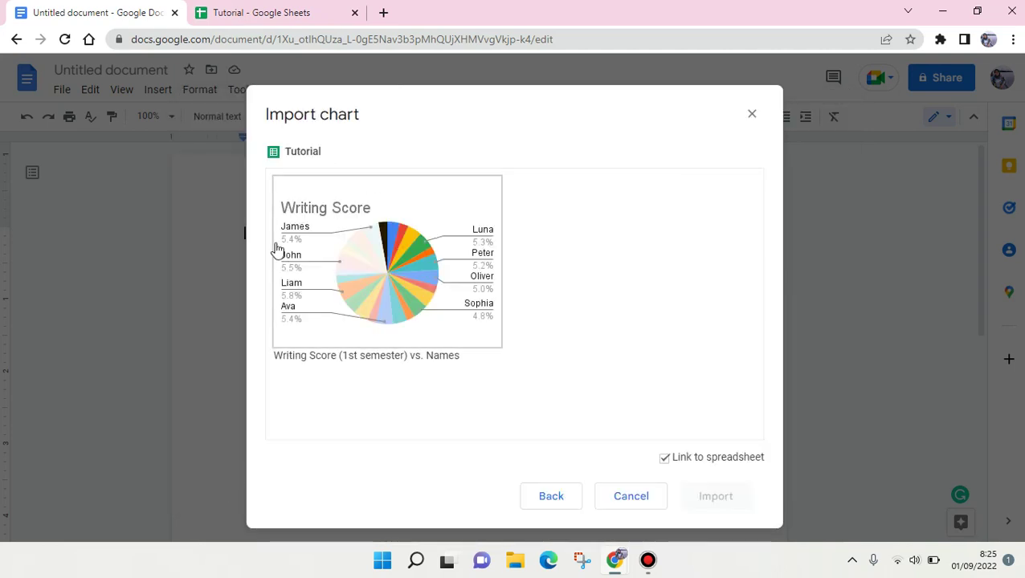
Pick the Writing Score pie chart, keeping 'Link to spreadsheet' checked
left_click(370, 255)
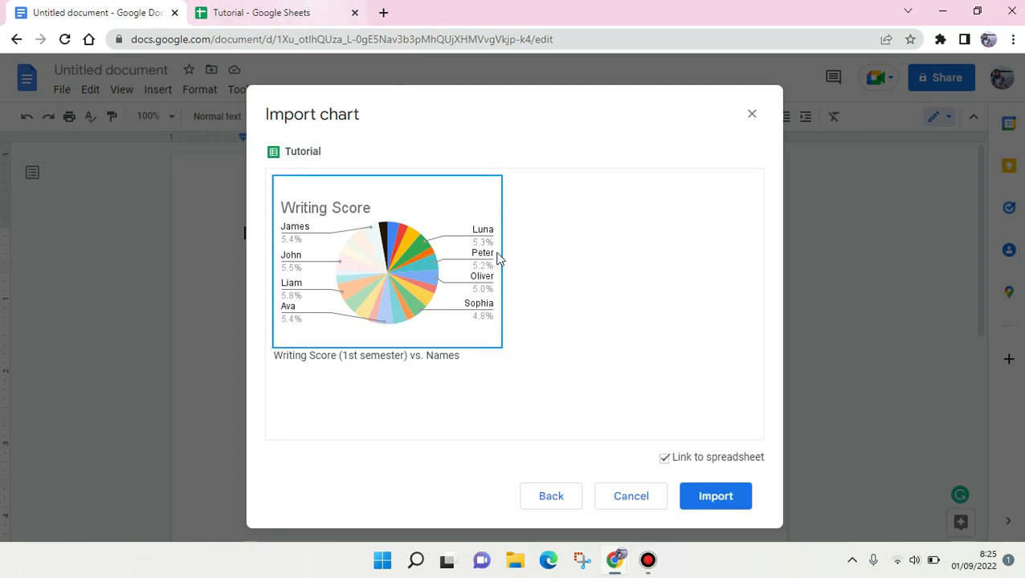
key("ctrl+Tab")
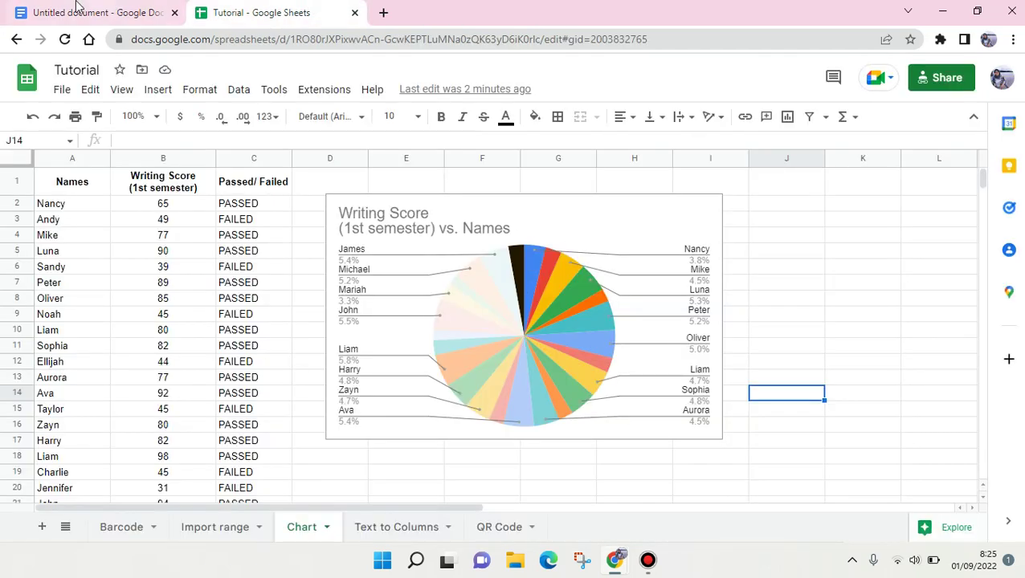
left_click(77, 8)
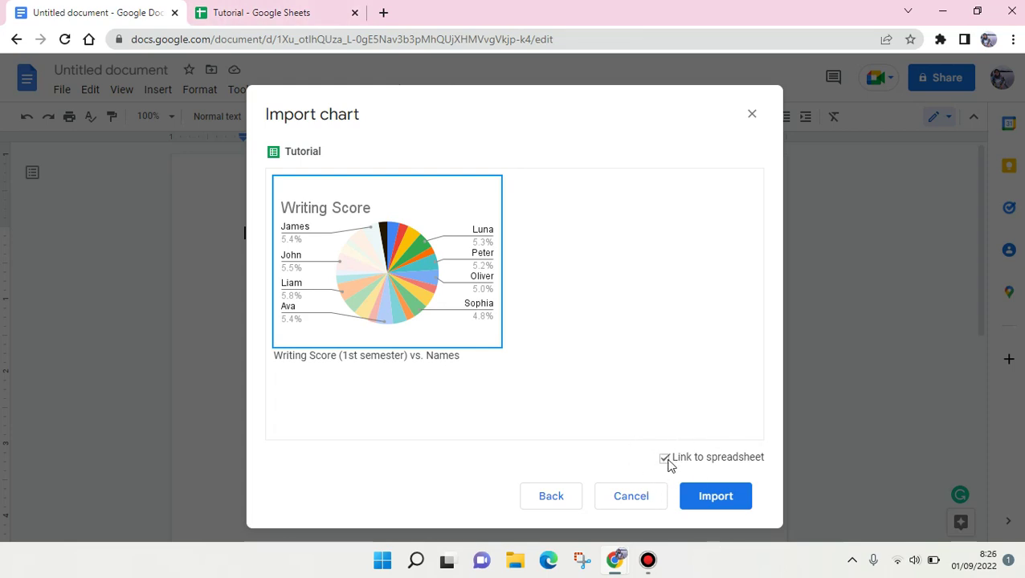
left_click(666, 459)
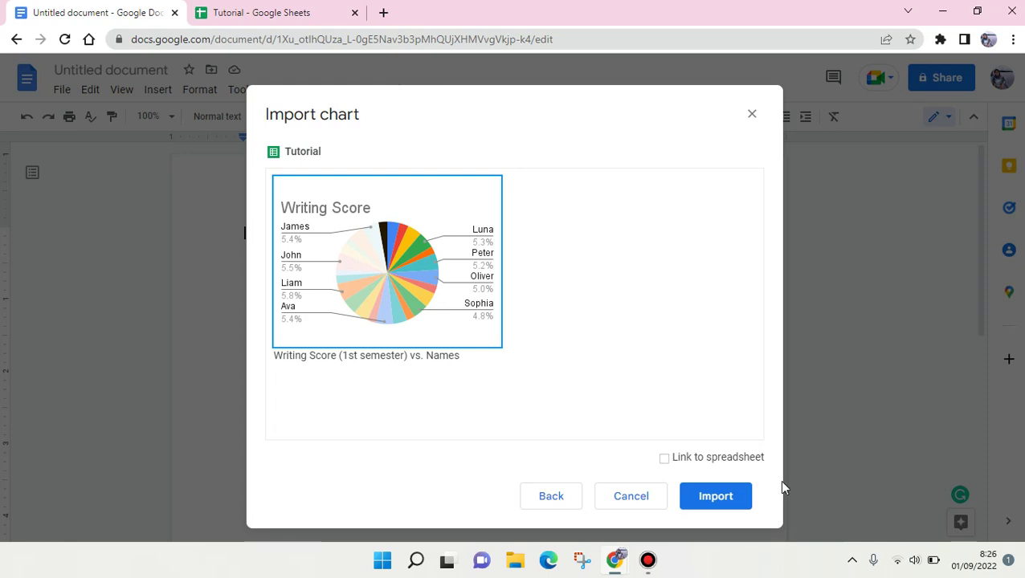
left_click(664, 461)
Import the linked Writing Score pie chart and shrink it slightly using its corner handle
left_click(720, 503)
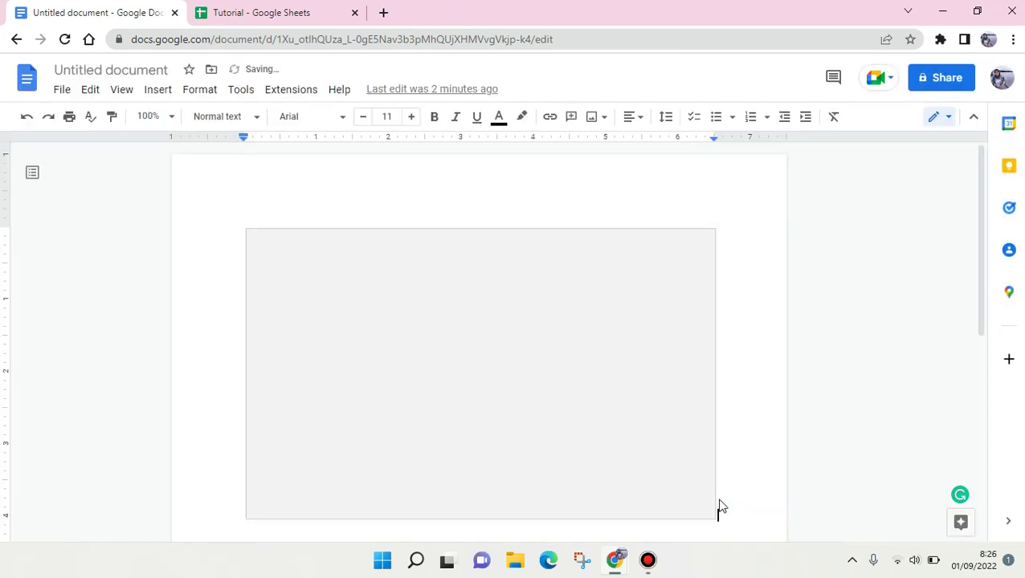
scroll(522, 365, "down", 2)
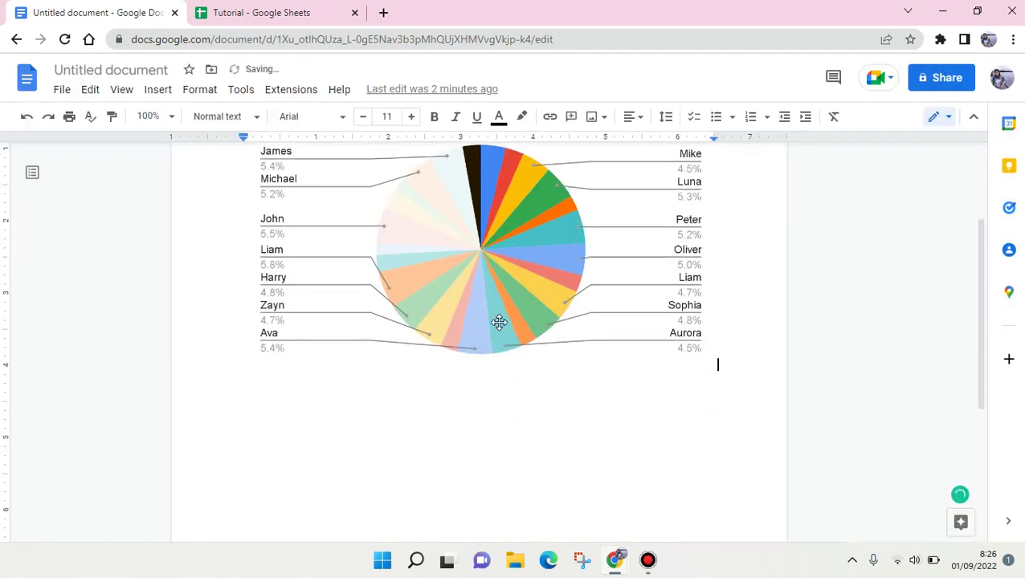
left_click(660, 386)
scroll(661, 387, "up", 2)
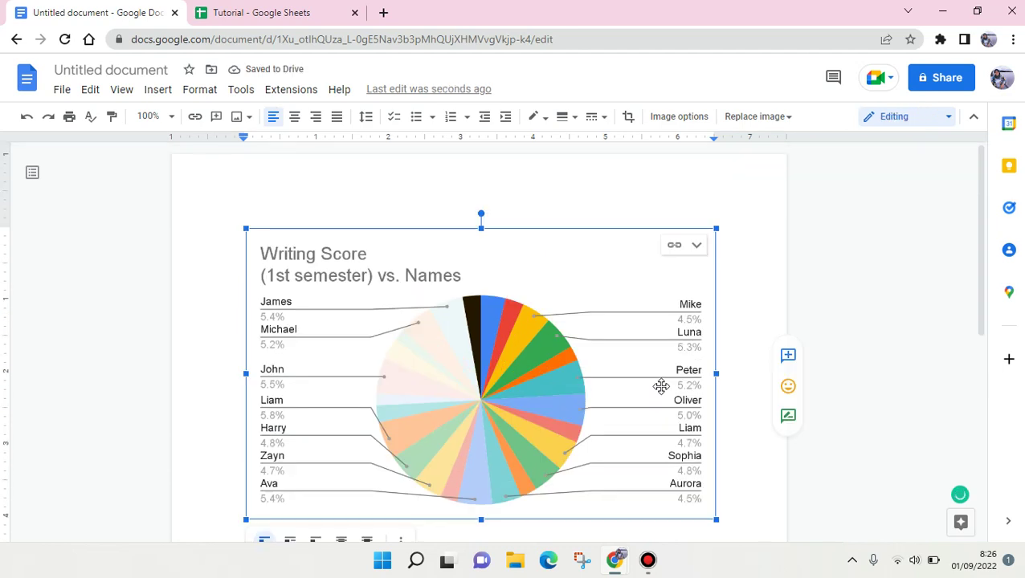
scroll(661, 386, "down", 2)
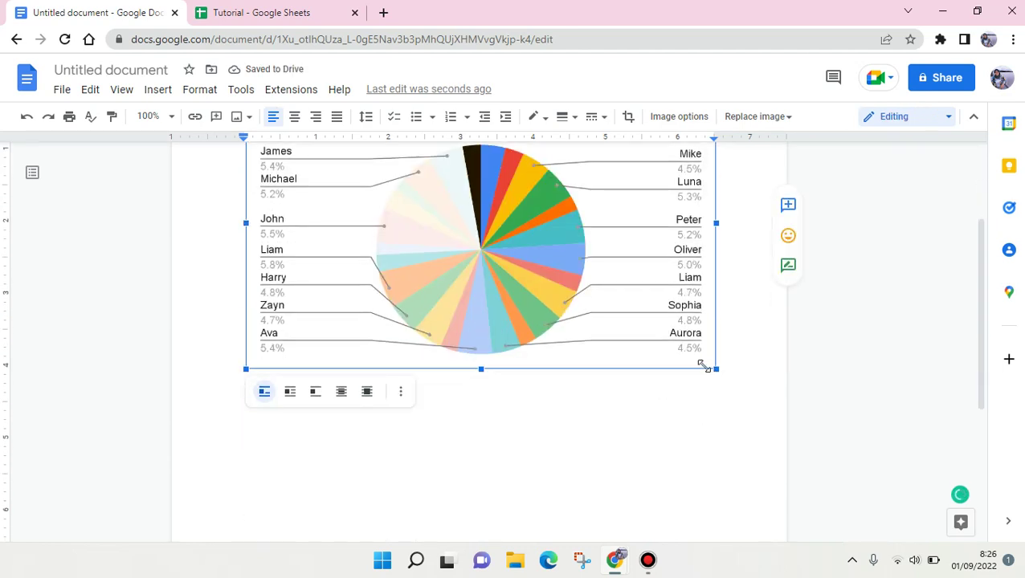
left_click_drag(715, 370, 667, 338)
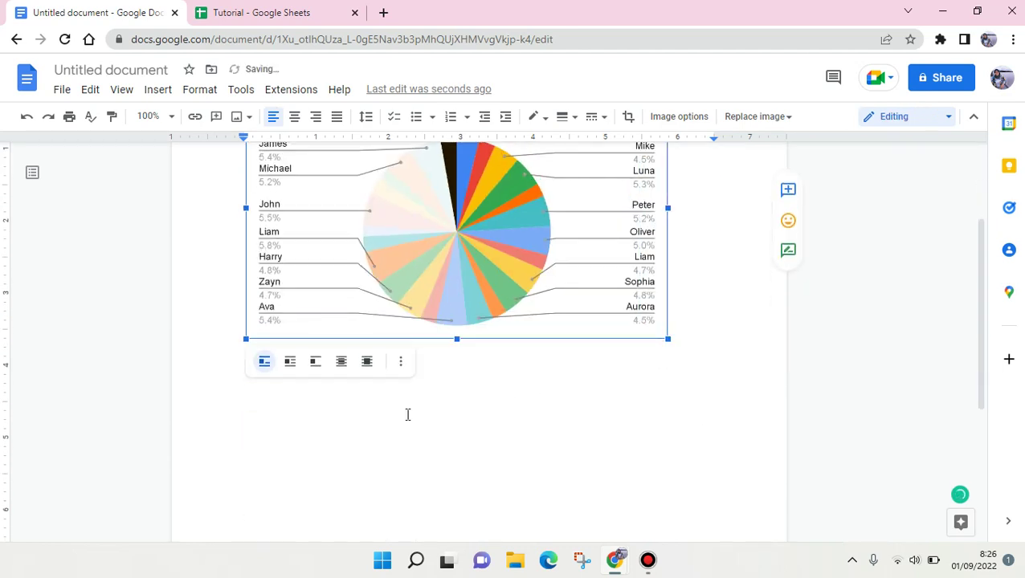
scroll(352, 393, "up", 1)
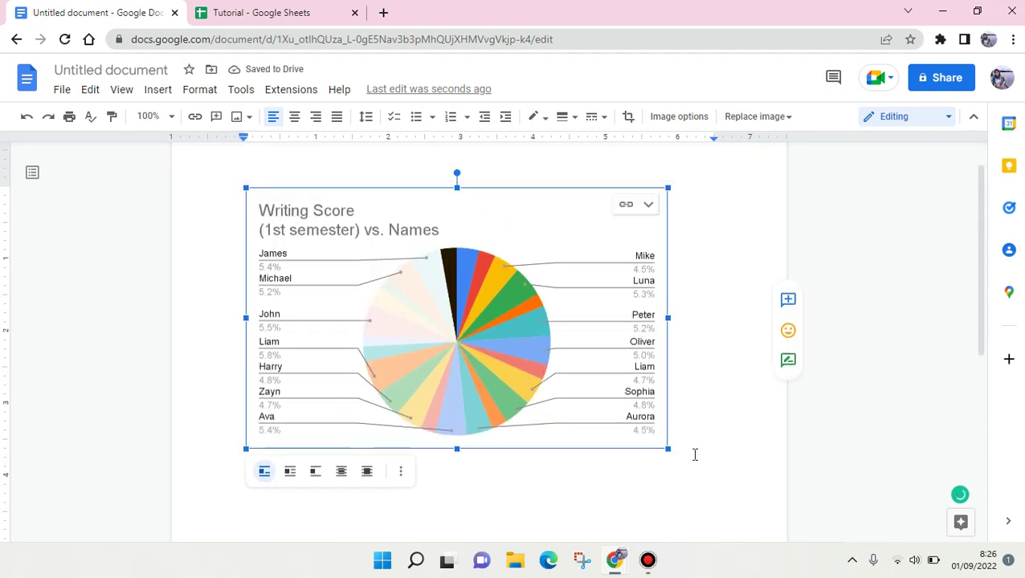
left_click(669, 473)
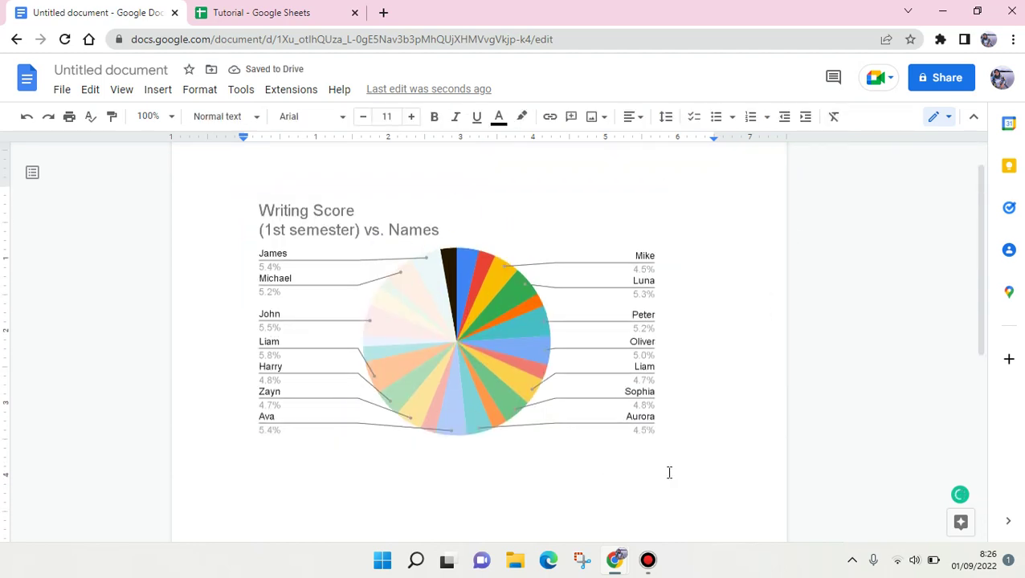
scroll(466, 380, "down", 3)
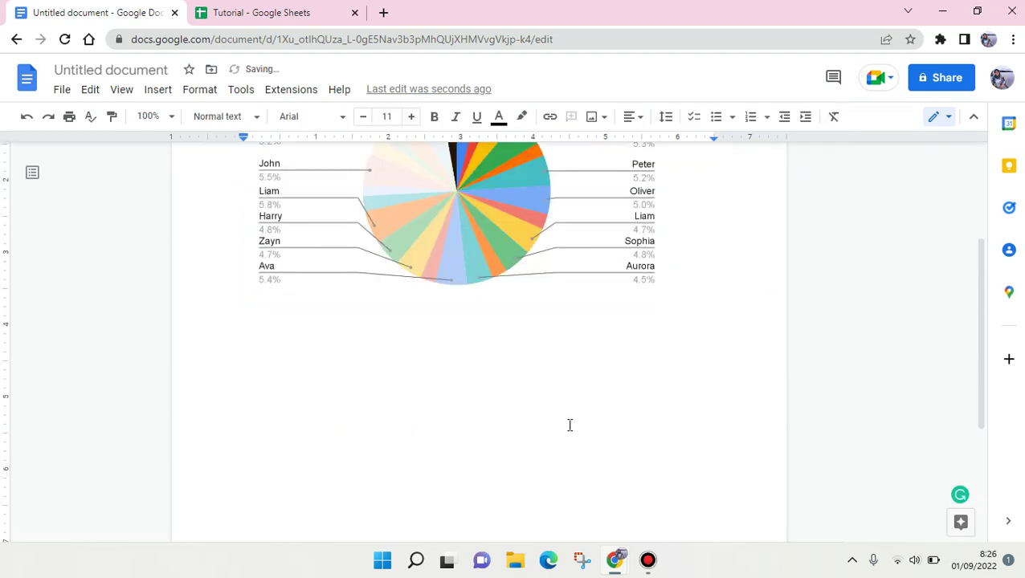
Insert a new four-team Points scored pie chart below the Writing Score chart and select it
left_click(161, 93)
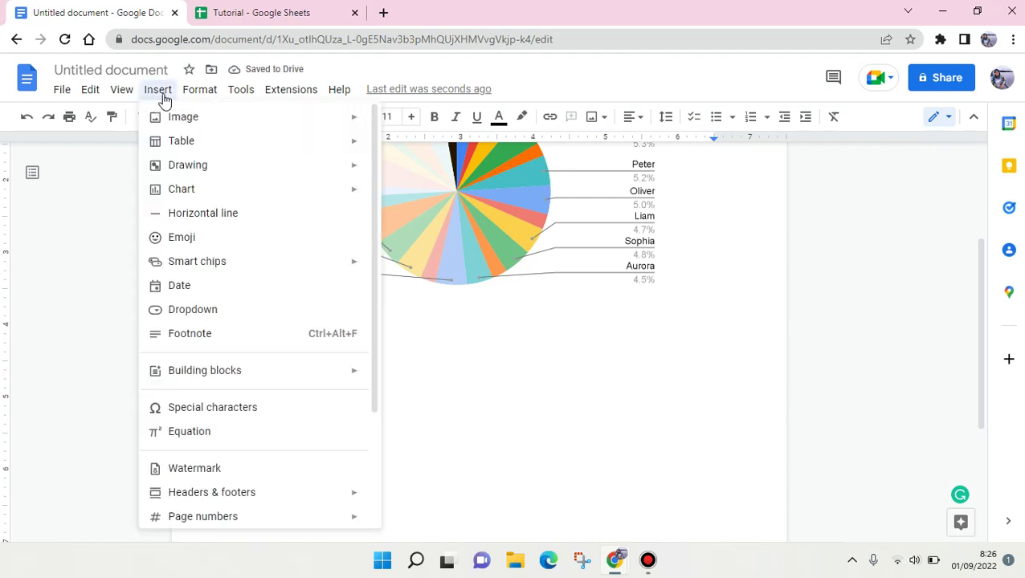
mouse_move(181, 190)
left_click(423, 272)
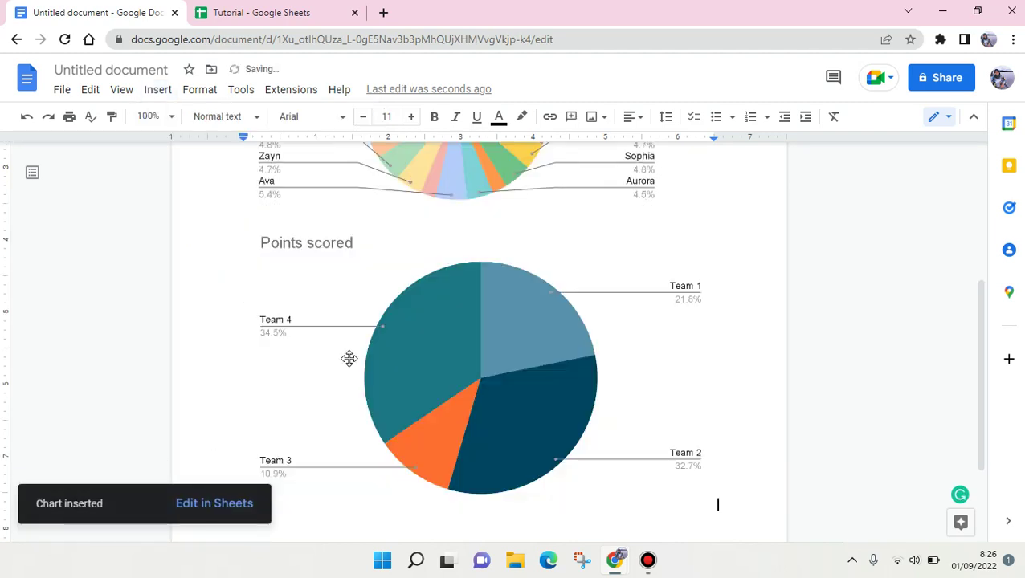
left_click(349, 358)
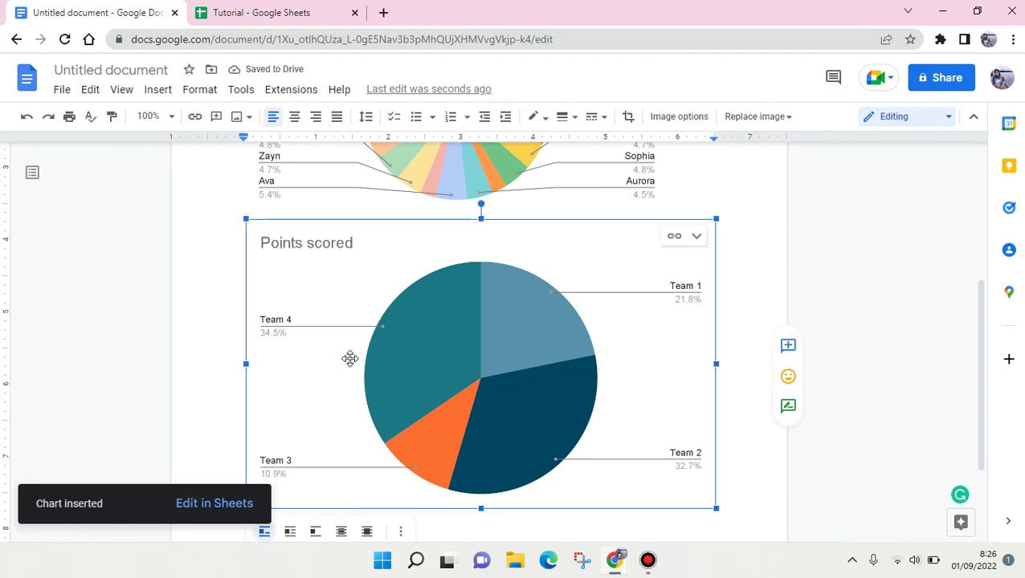
scroll(493, 365, "down", 1)
scroll(493, 365, "up", 2)
scroll(493, 365, "down", 2)
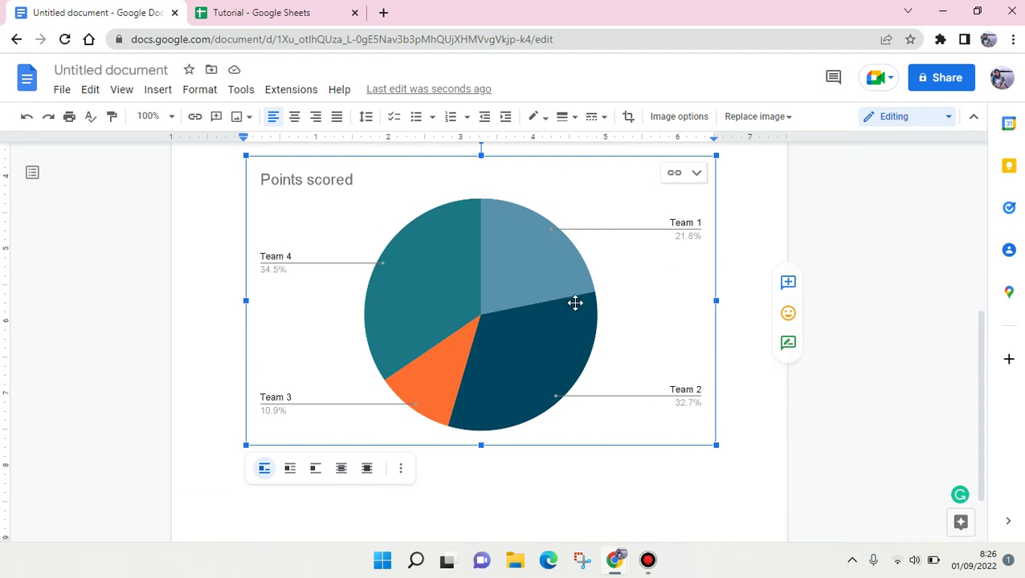
scroll(660, 304, "up", 1)
scroll(660, 305, "up", 1)
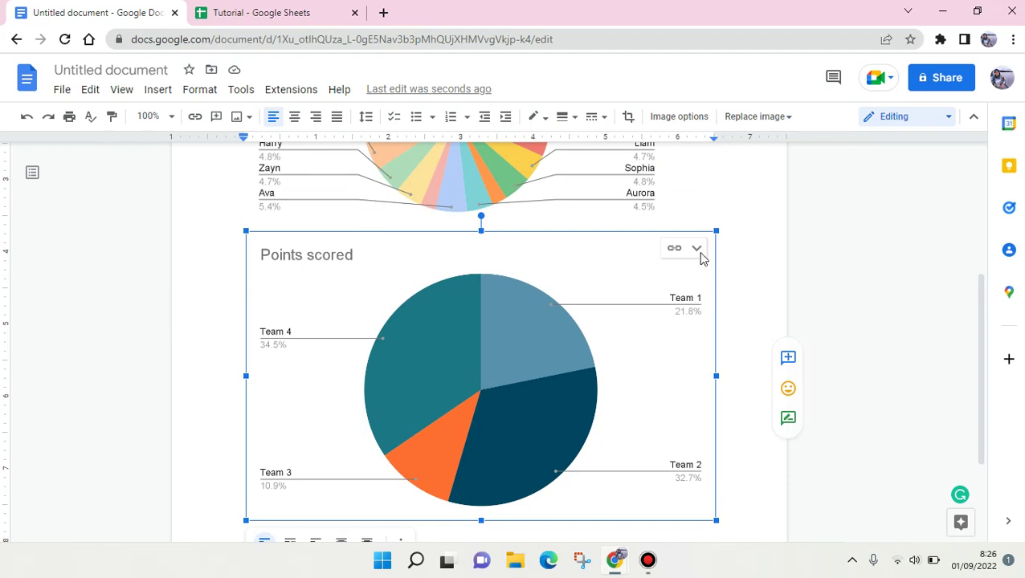
Open the options menu of the linked Points scored chart
left_click(699, 253)
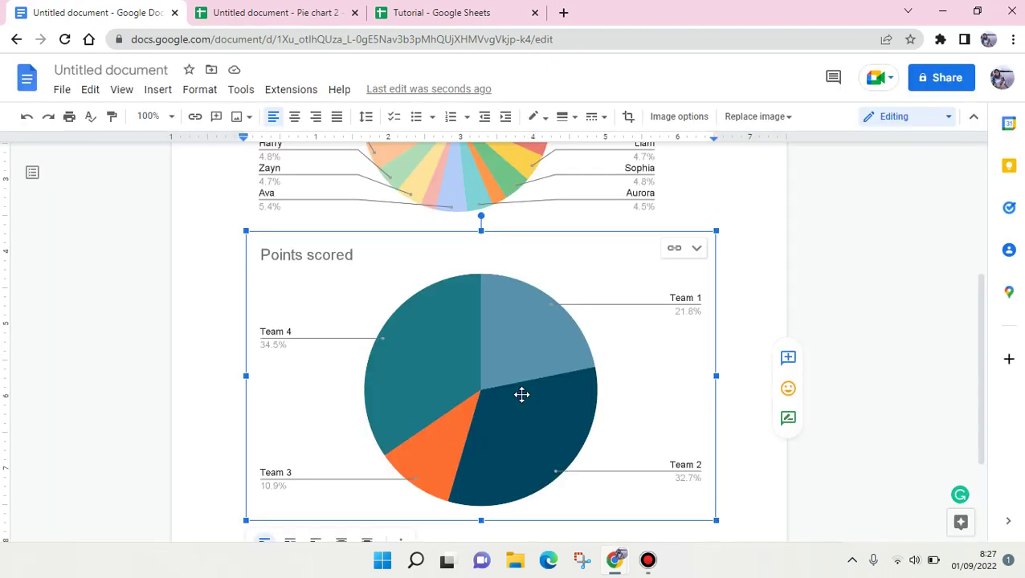
scroll(522, 394, "up", 1)
scroll(522, 394, "up", 2)
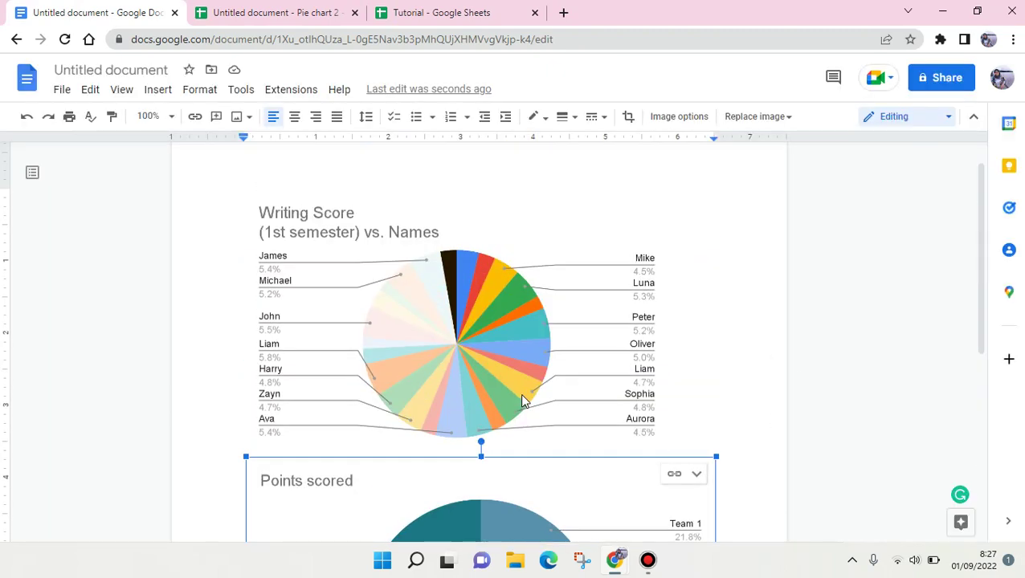